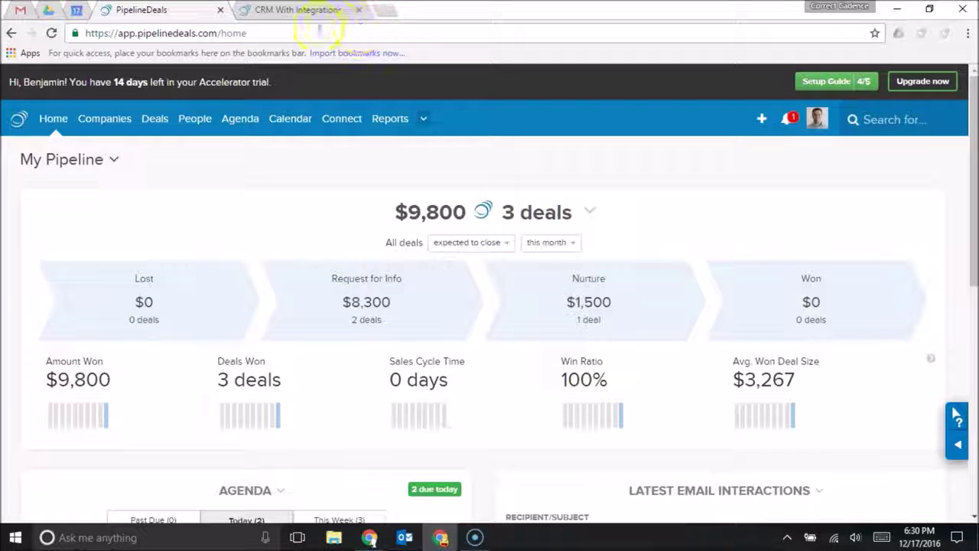
# - Switch to the 'CRM With Integrations' tab and browse the Google Apps, MailChimp, Outlook, Excel, QuickBooks and Zapier integrations
pyautogui.click(311, 11)
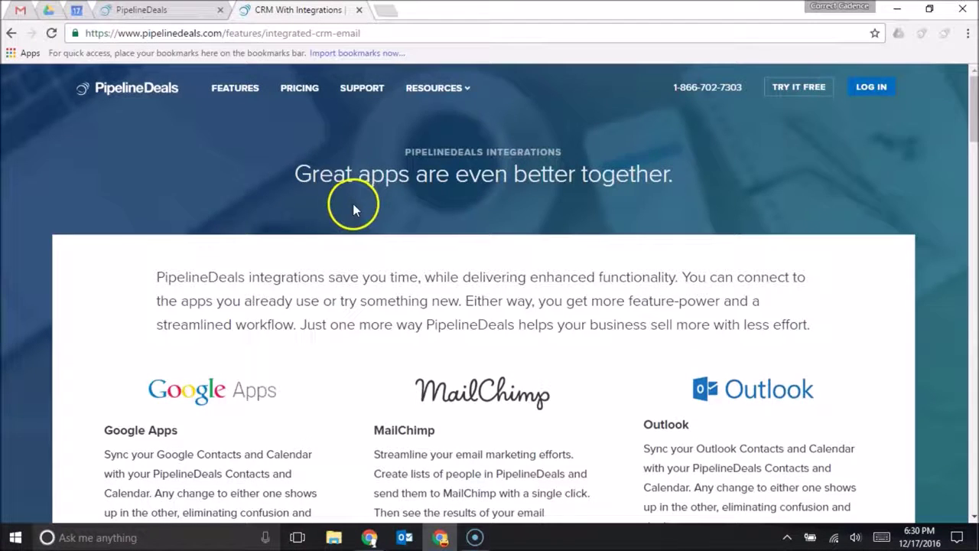
pyautogui.scroll(-3, 352, 203)
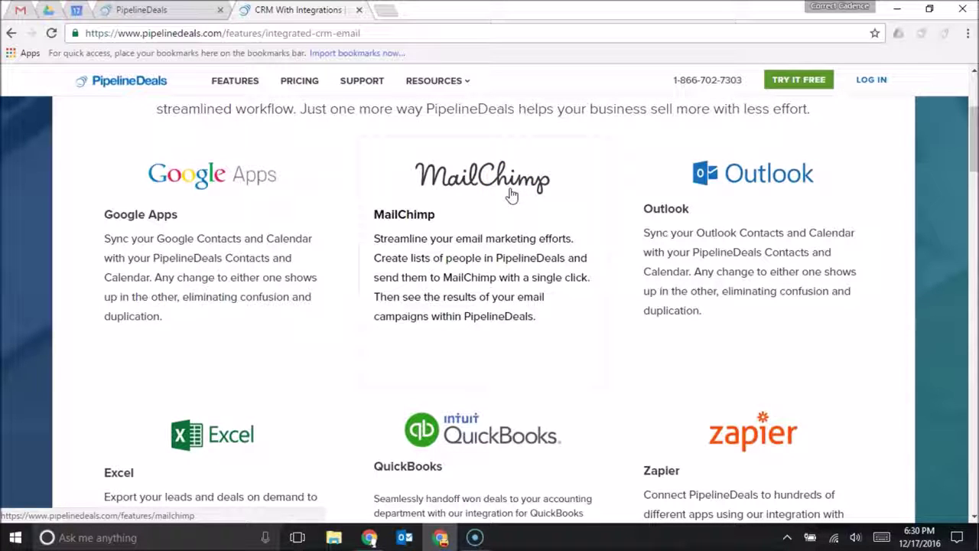
pyautogui.scroll(-1, 859, 326)
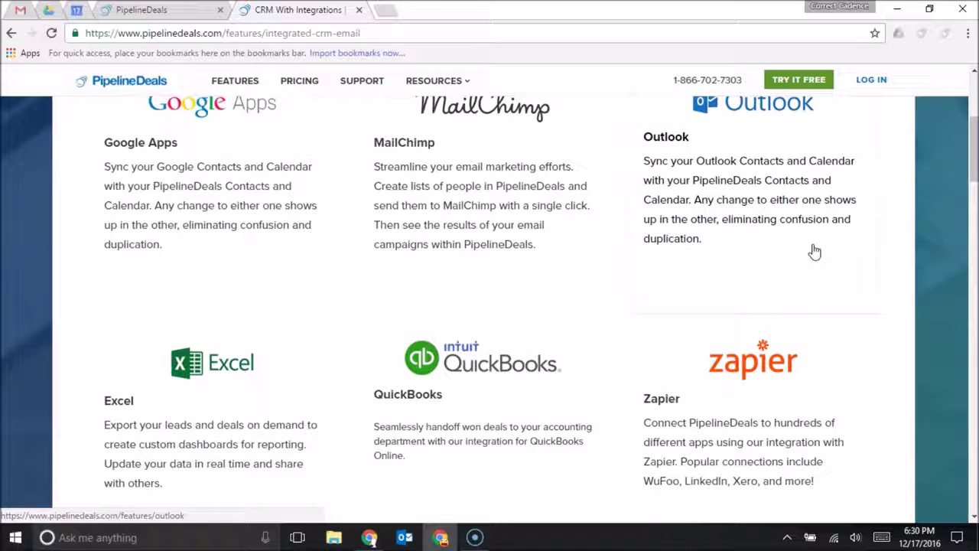
pyautogui.scroll(-1, 750, 263)
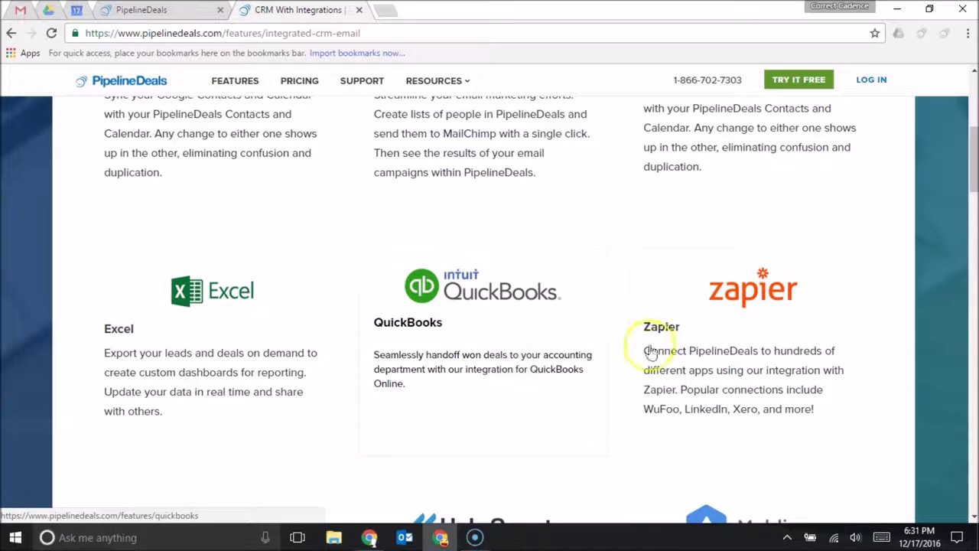
pyautogui.click(847, 318)
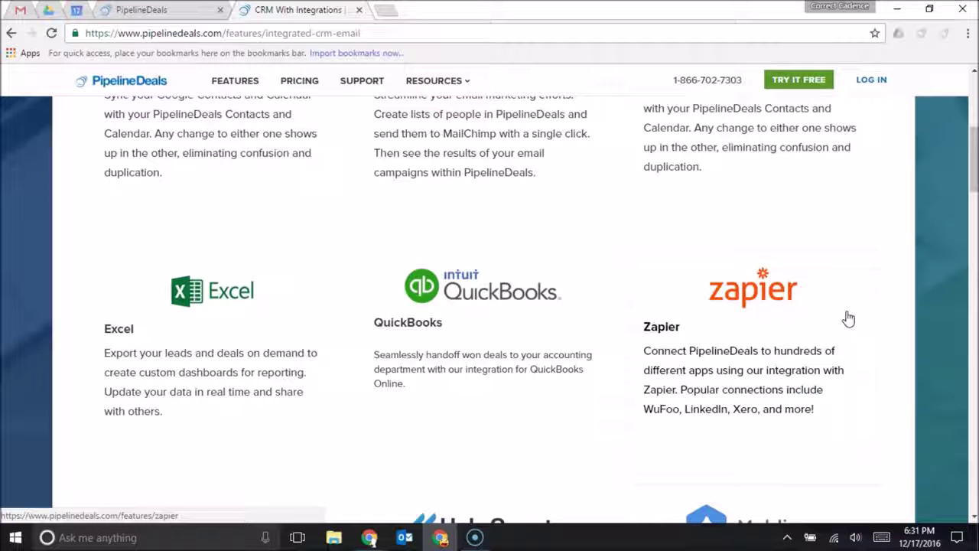
# - On the home dashboard agenda, mark the follow-up call task complete
pyautogui.click(172, 14)
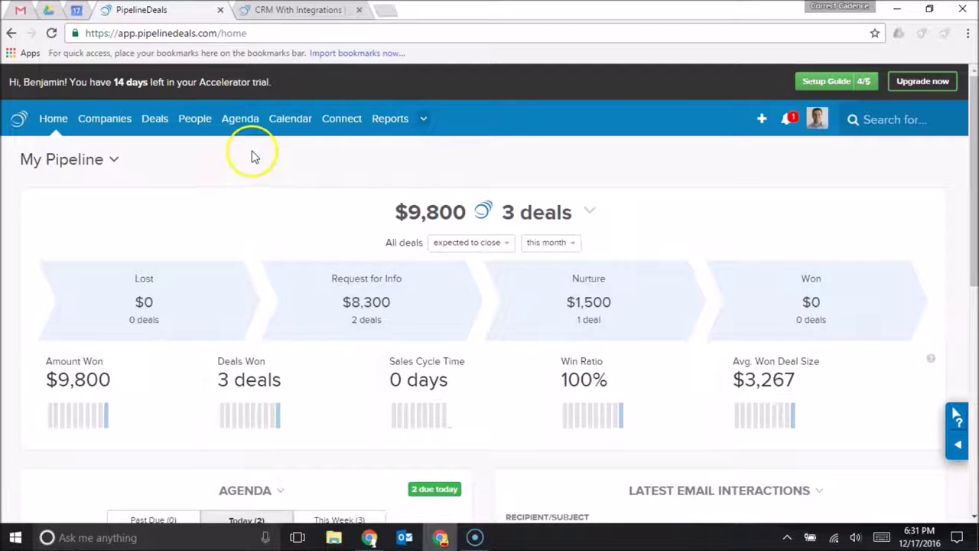
pyautogui.scroll(-4, 252, 155)
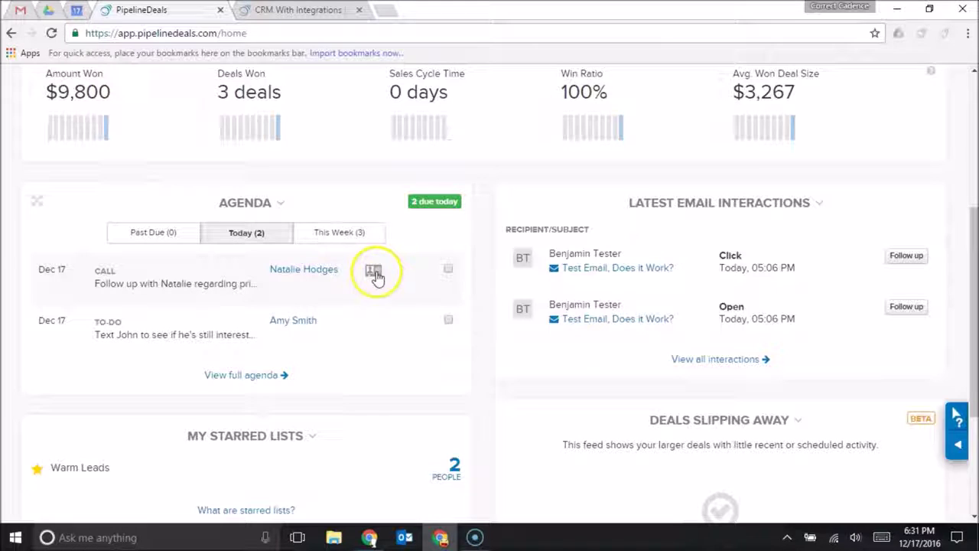
pyautogui.click(210, 291)
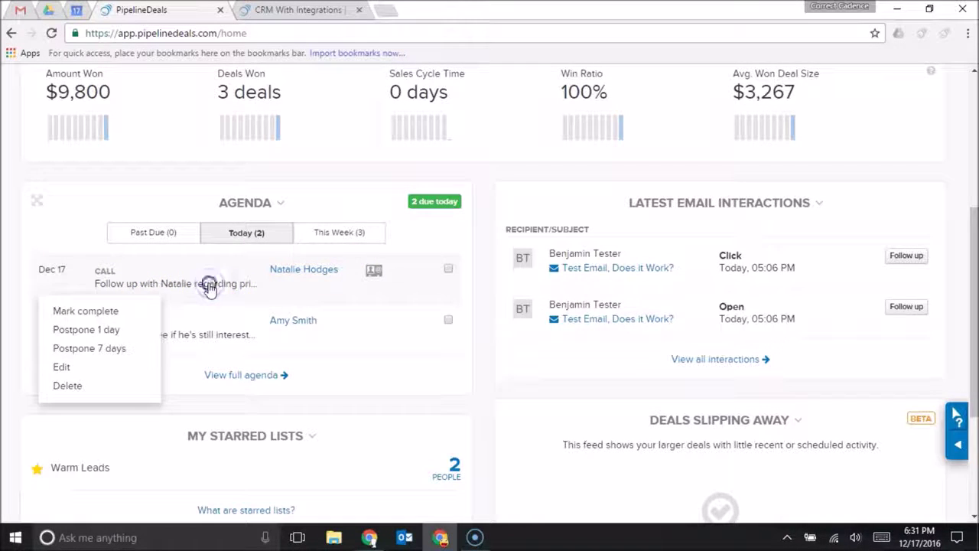
pyautogui.click(167, 322)
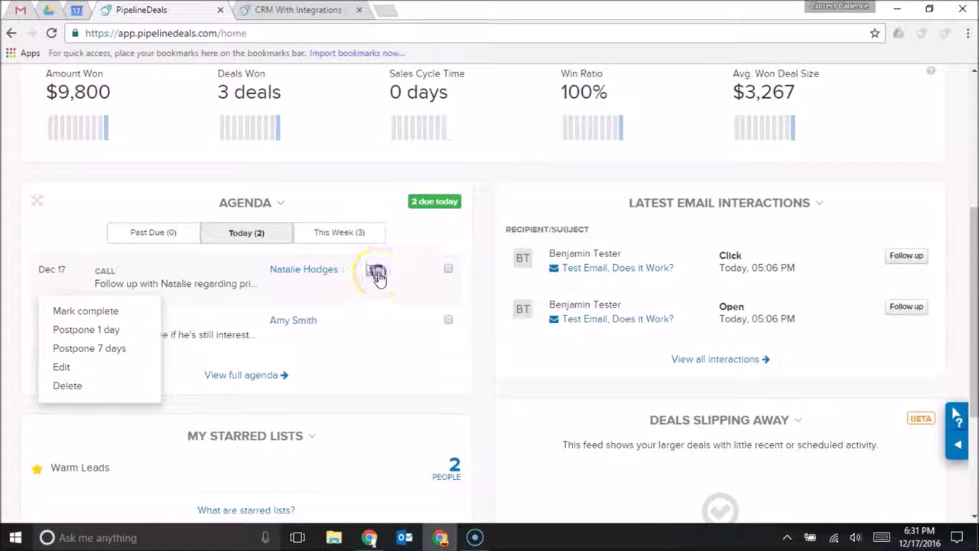
pyautogui.moveTo(376, 274)
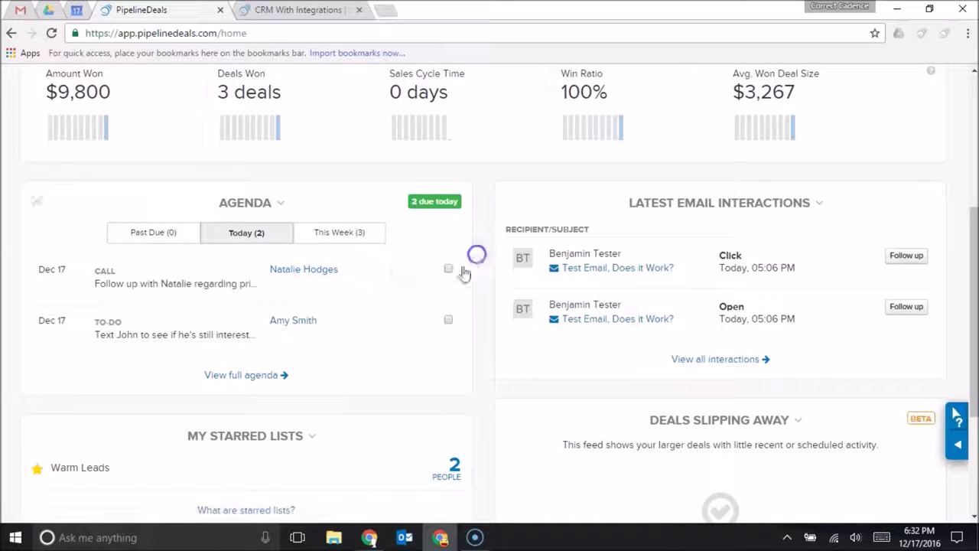
pyautogui.click(449, 268)
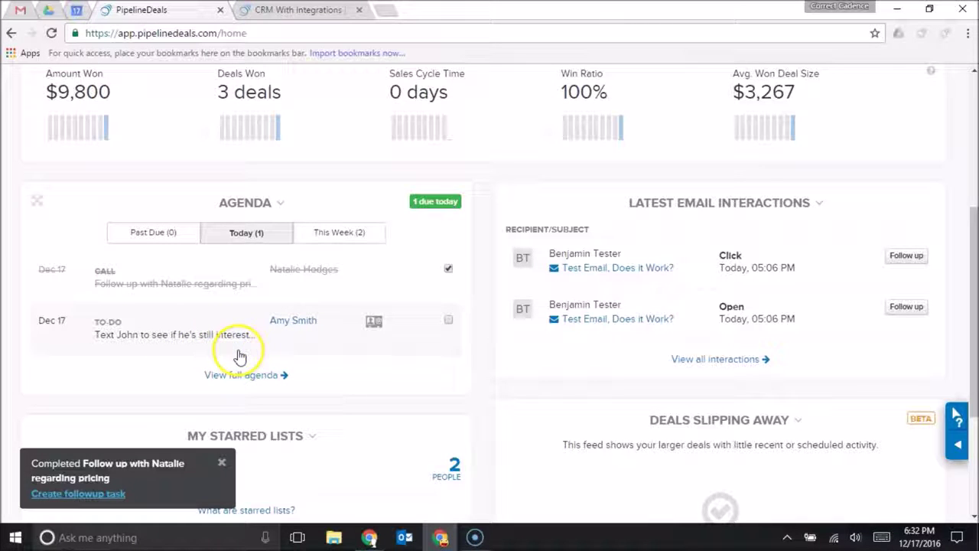
# - Postpone the remaining to-do by 1 day
pyautogui.click(162, 336)
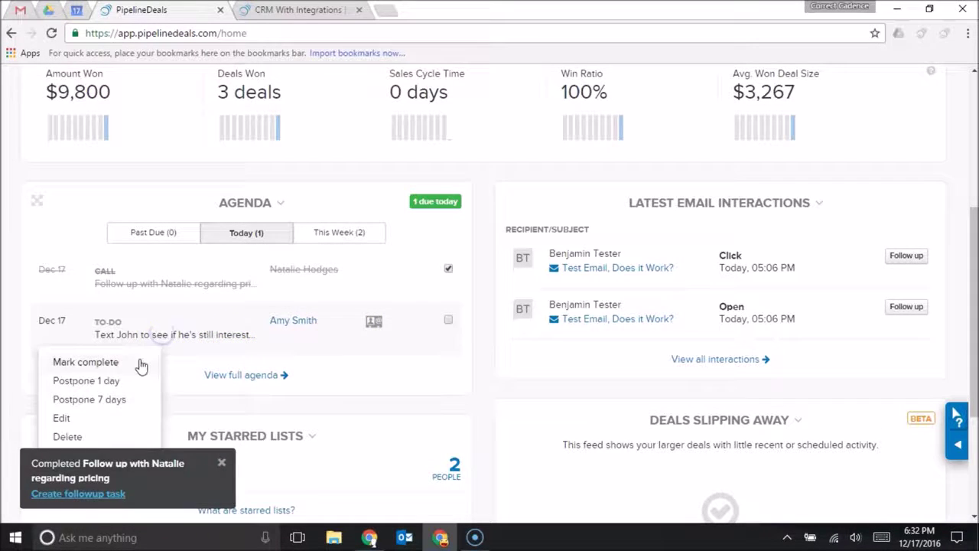
pyautogui.click(120, 381)
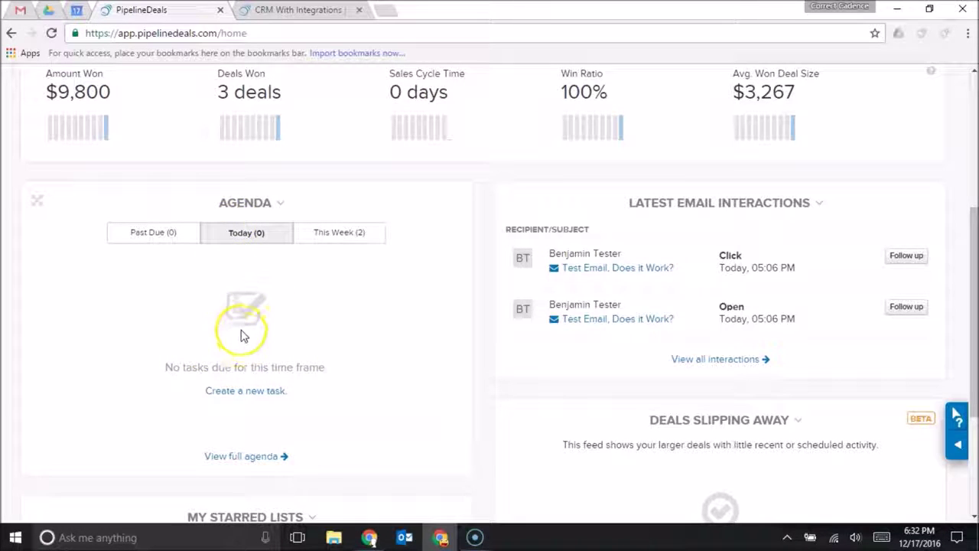
pyautogui.scroll(2, 243, 330)
# - Filter My Pipeline to active deals this month ($14,800 across 4 deals), then go to People
pyautogui.scroll(-1, 241, 322)
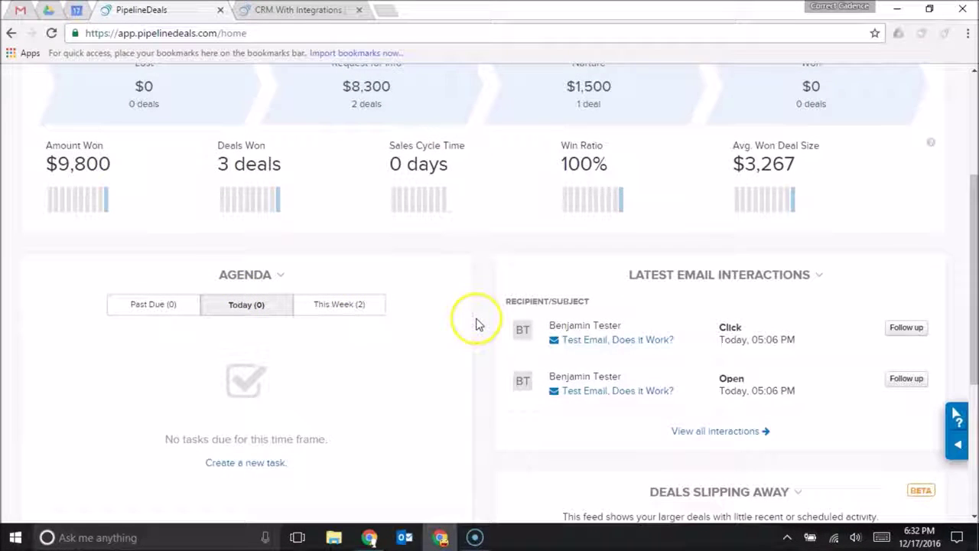
pyautogui.scroll(3, 672, 302)
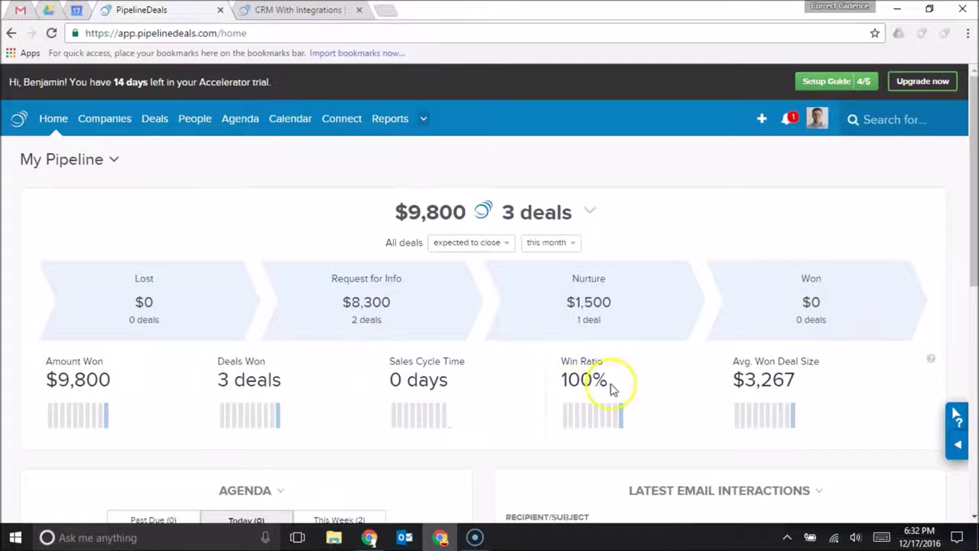
pyautogui.click(558, 303)
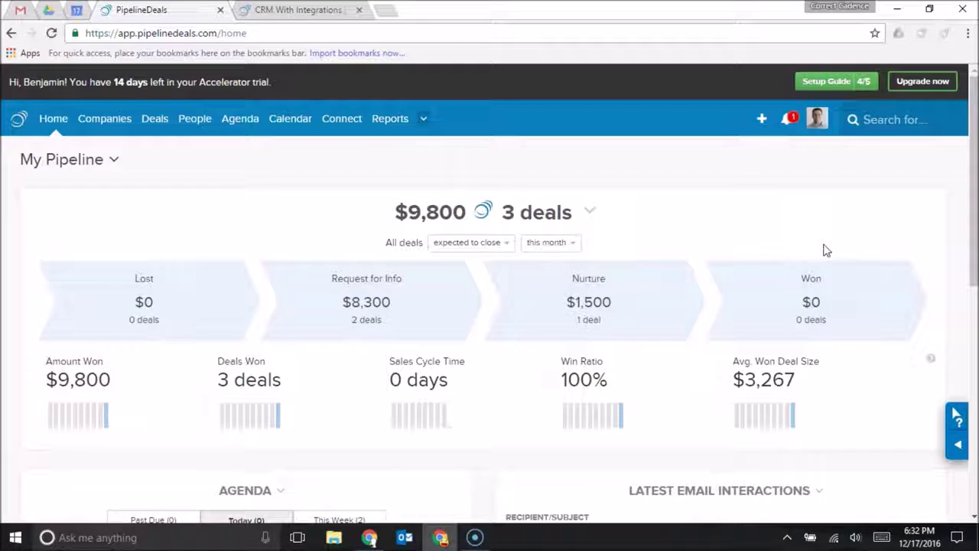
pyautogui.click(502, 243)
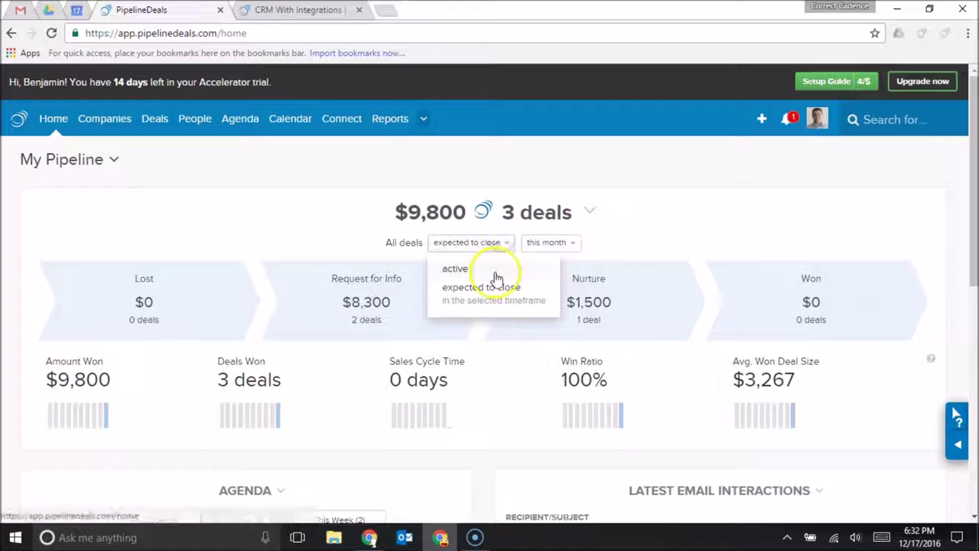
pyautogui.click(496, 271)
pyautogui.click(527, 243)
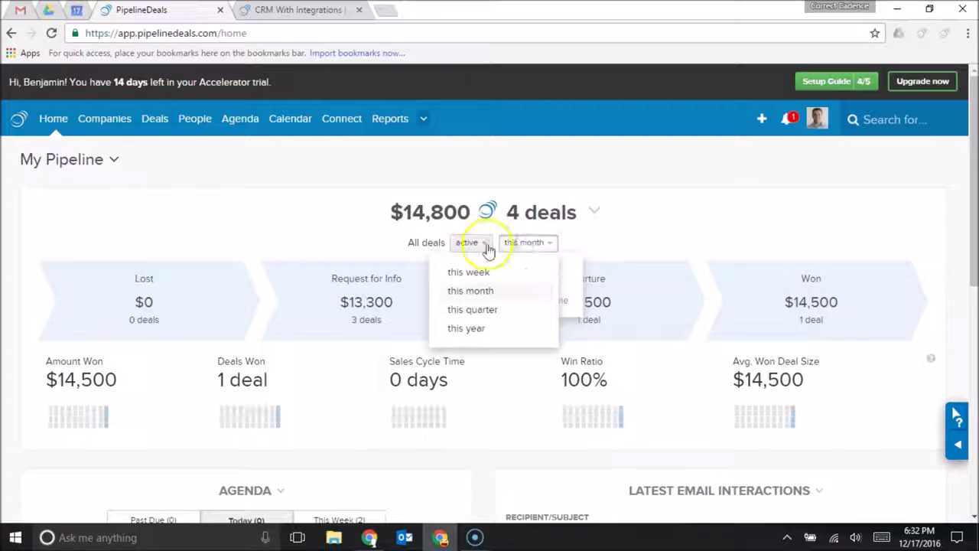
pyautogui.click(536, 249)
pyautogui.click(535, 246)
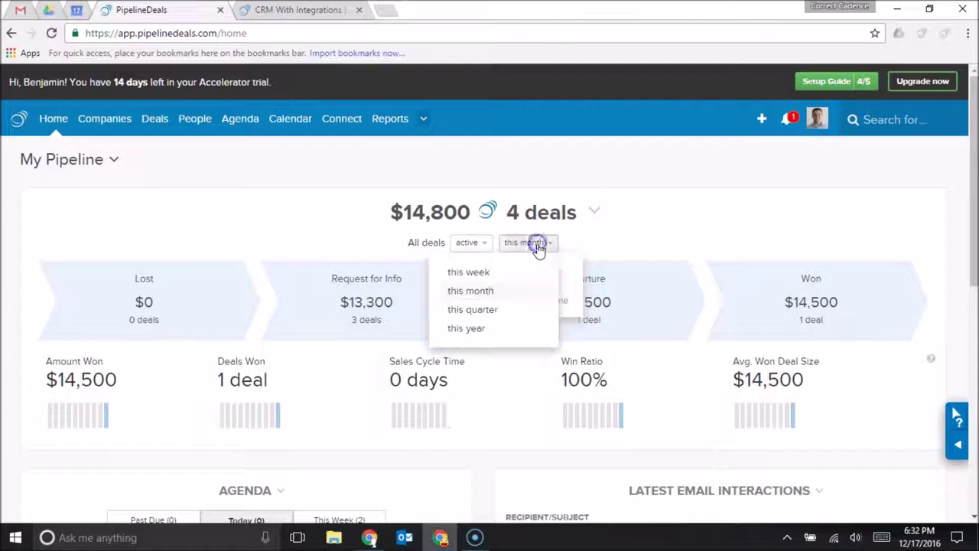
pyautogui.click(505, 293)
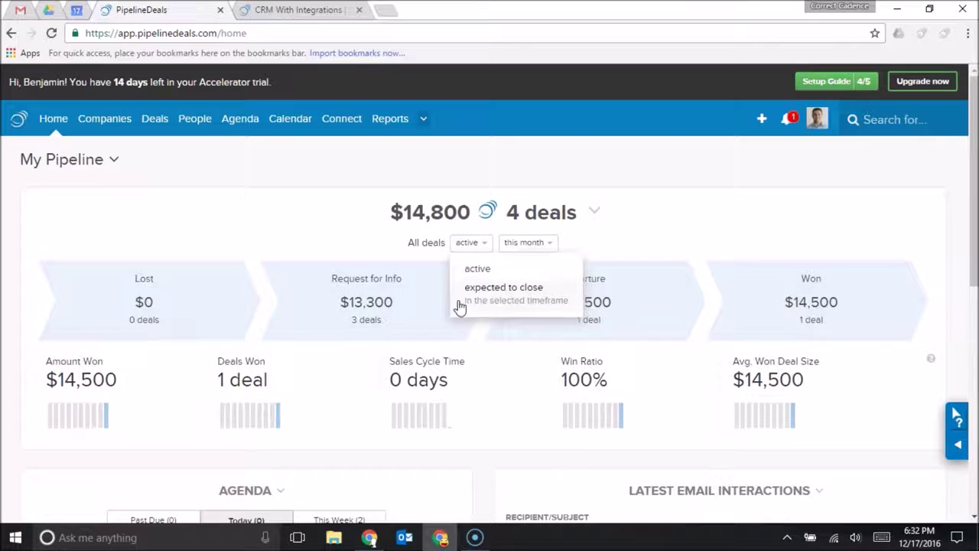
pyautogui.click(186, 128)
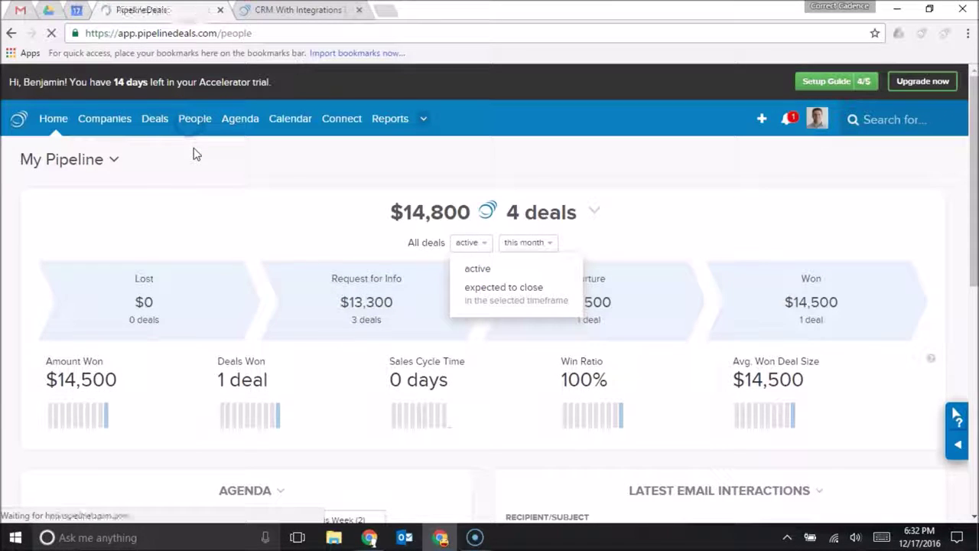
# - Run global searches for 'ab' and then 'website' in the top search box
pyautogui.click(213, 169)
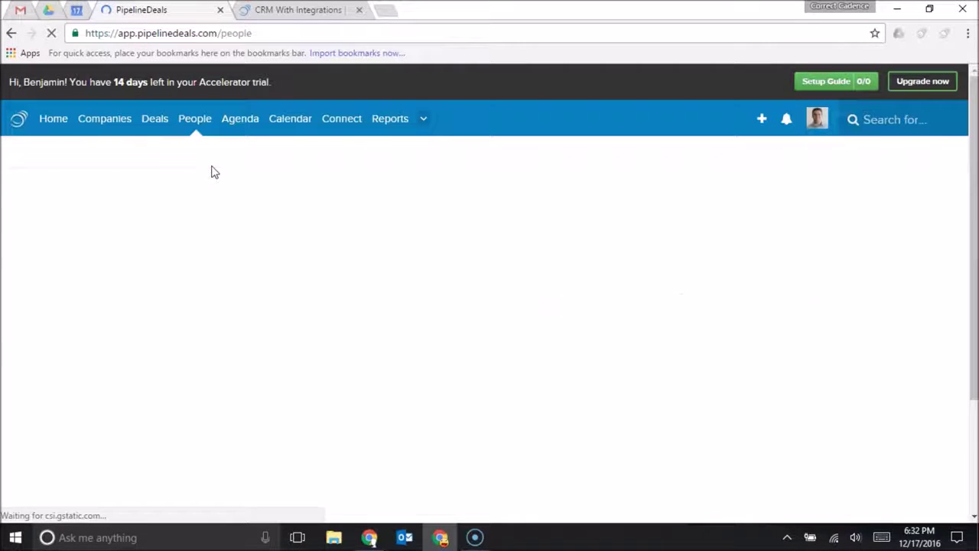
pyautogui.click(206, 175)
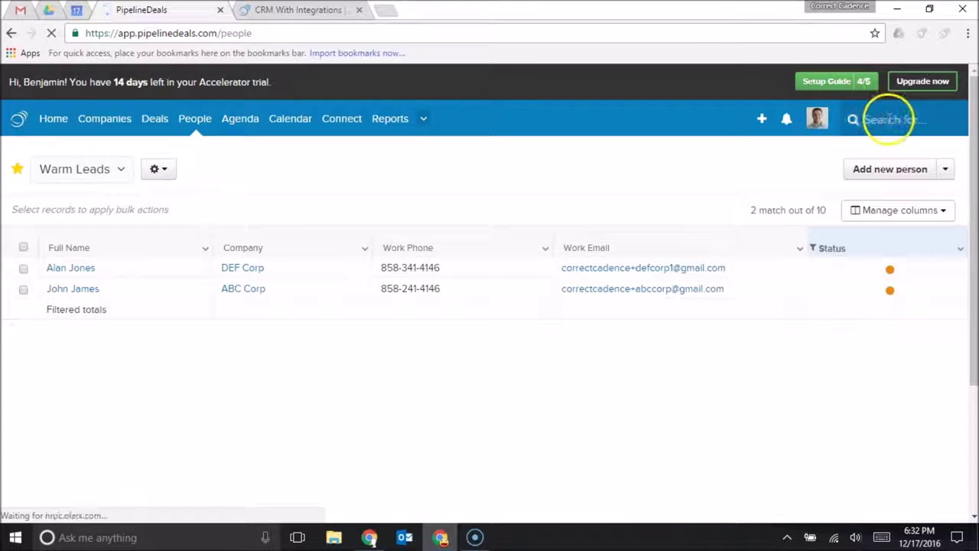
pyautogui.click(876, 123)
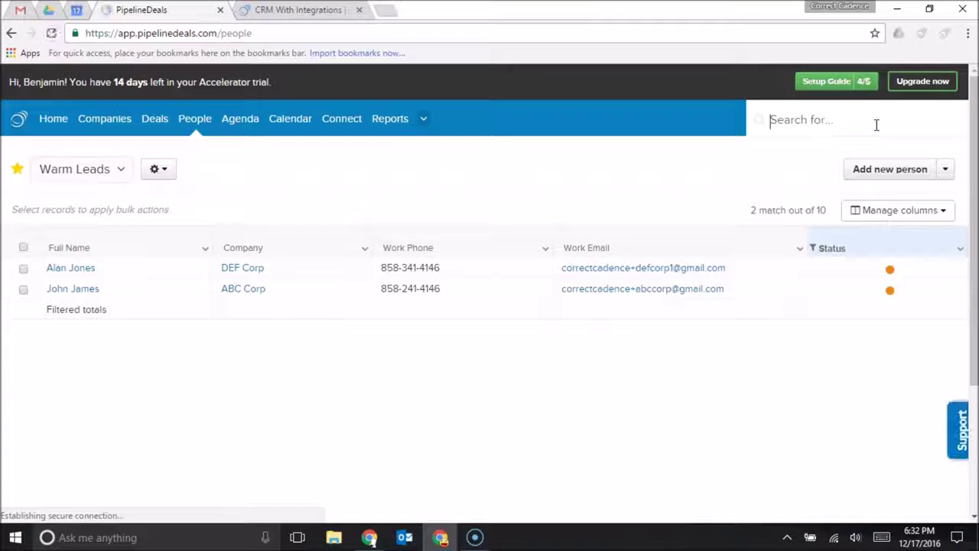
pyautogui.write('abc')
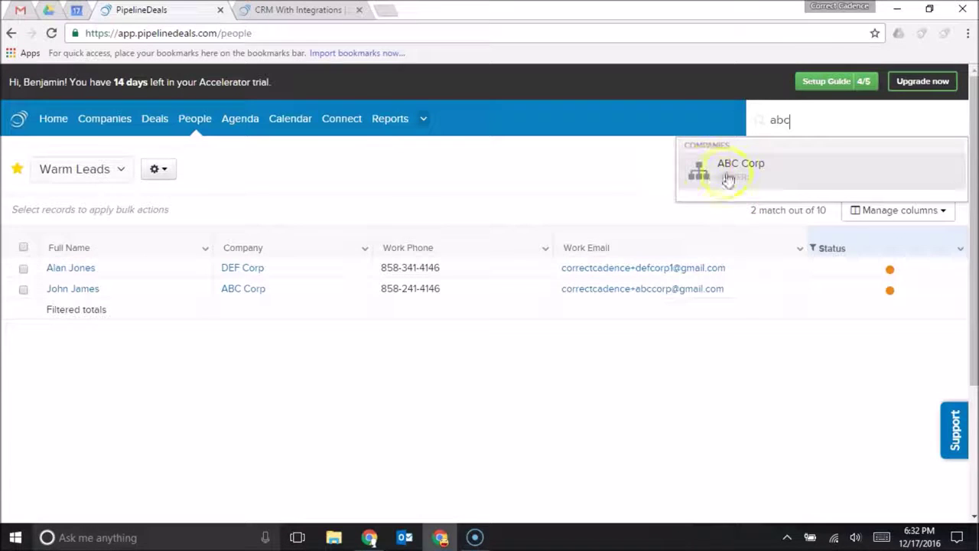
pyautogui.moveTo(806, 120); pyautogui.dragTo(725, 119)
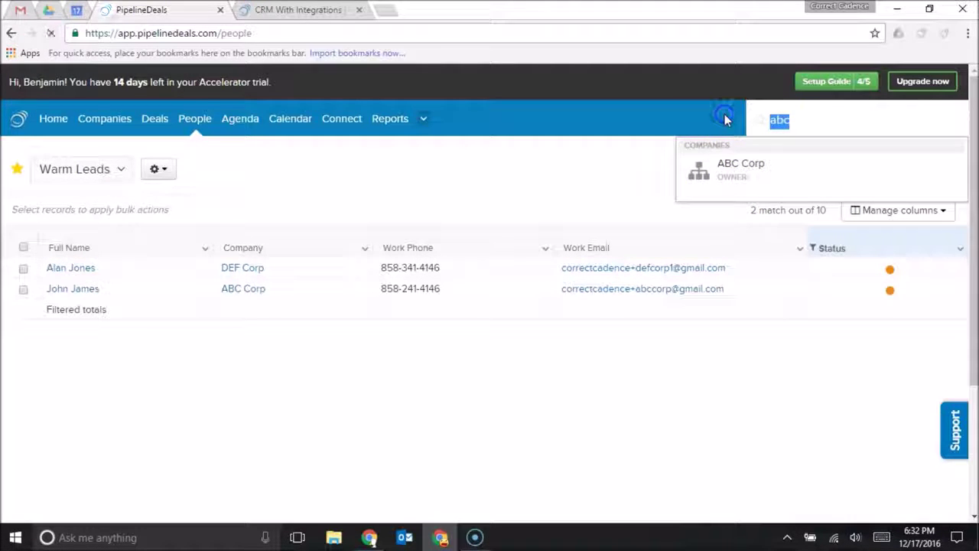
pyautogui.write('websi')
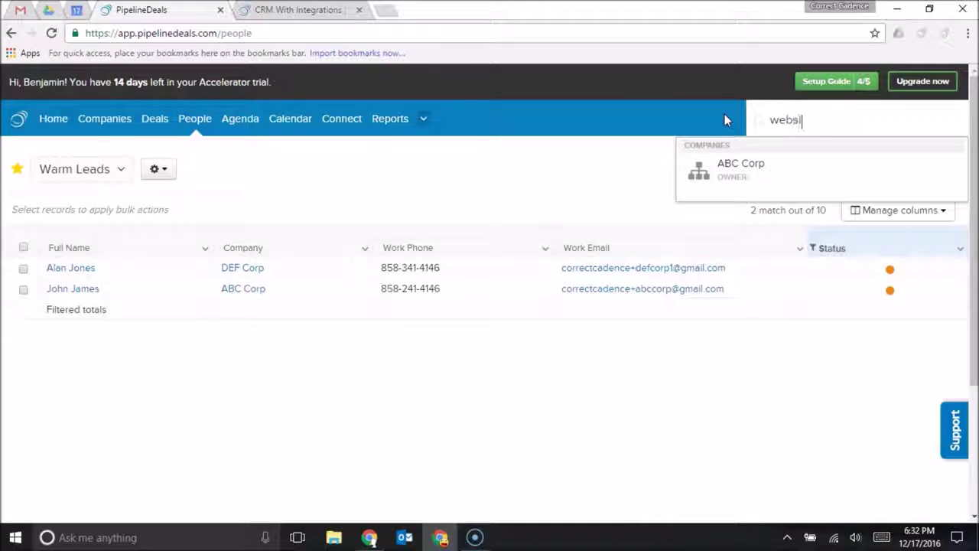
pyautogui.write('te')
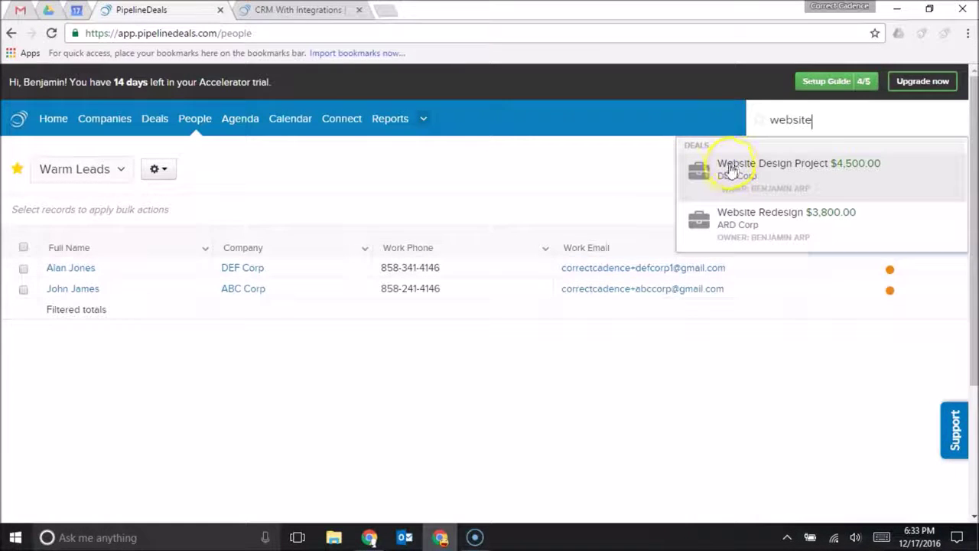
# - Search for a contact's first name, review the People matches, then close the search results
pyautogui.click(687, 125)
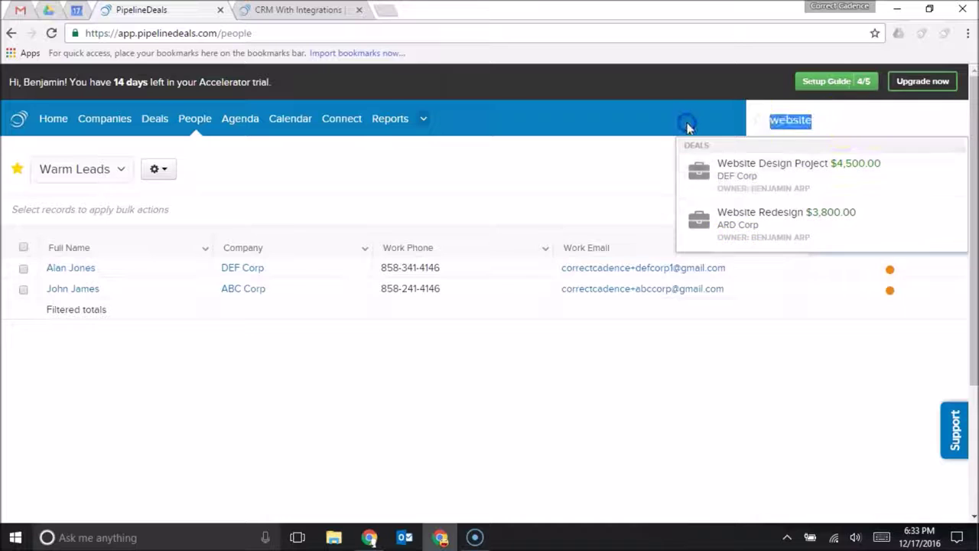
pyautogui.write('benjamin')
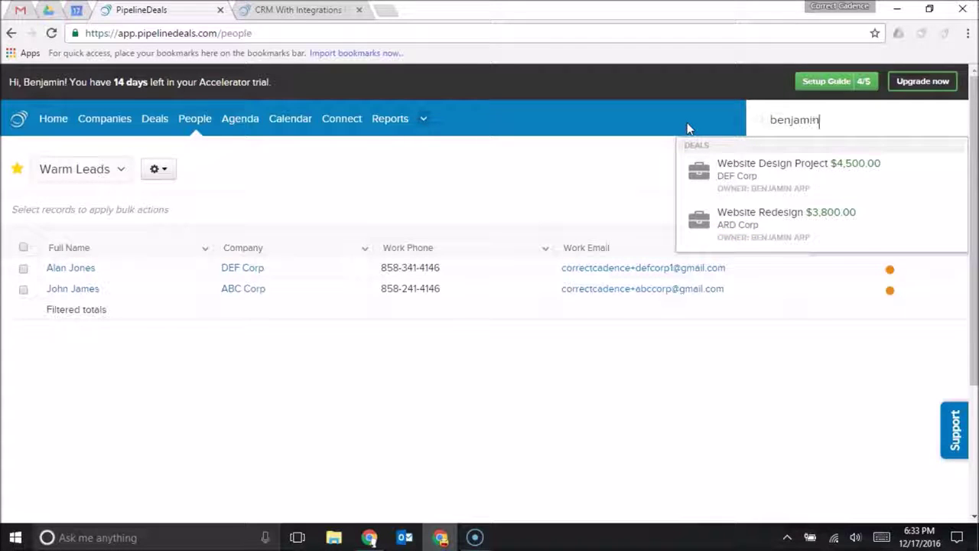
pyautogui.click(781, 130)
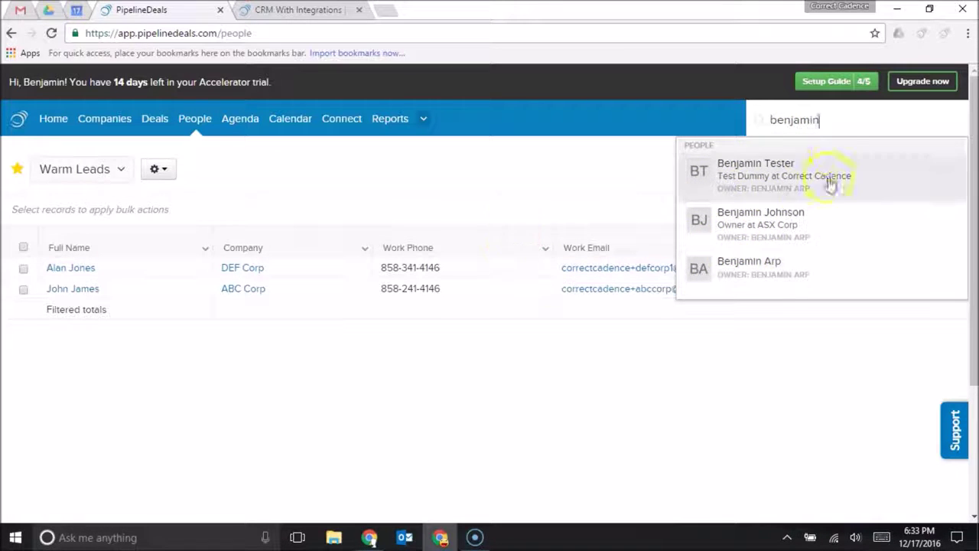
pyautogui.click(849, 121)
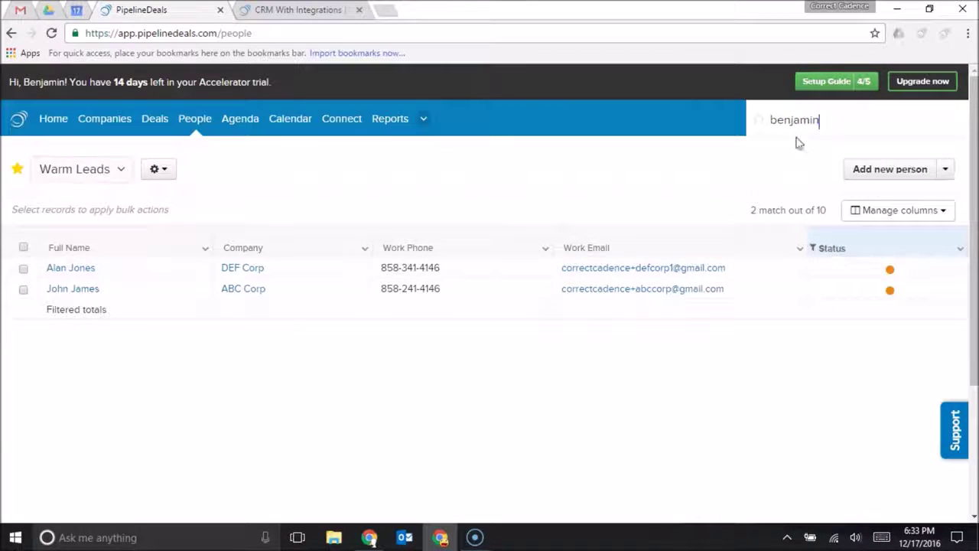
pyautogui.click(619, 155)
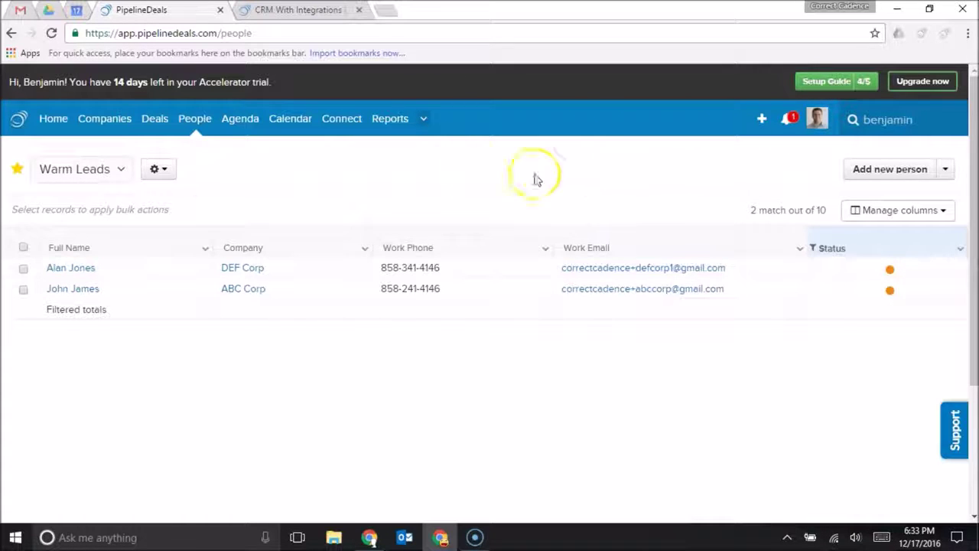
# - Switch from Warm Leads to the All people list showing all 10 contacts, and open the San Diego State University contact
pyautogui.click(120, 169)
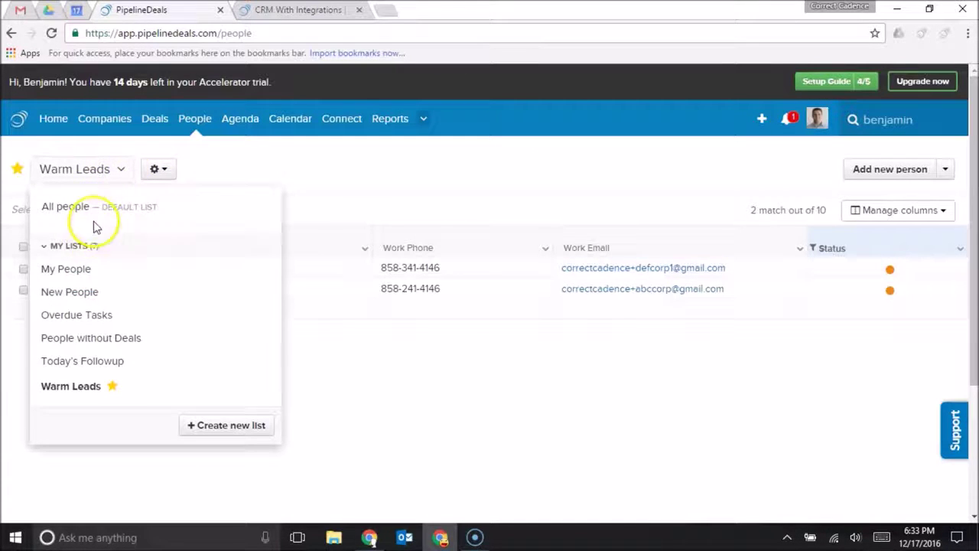
pyautogui.click(80, 208)
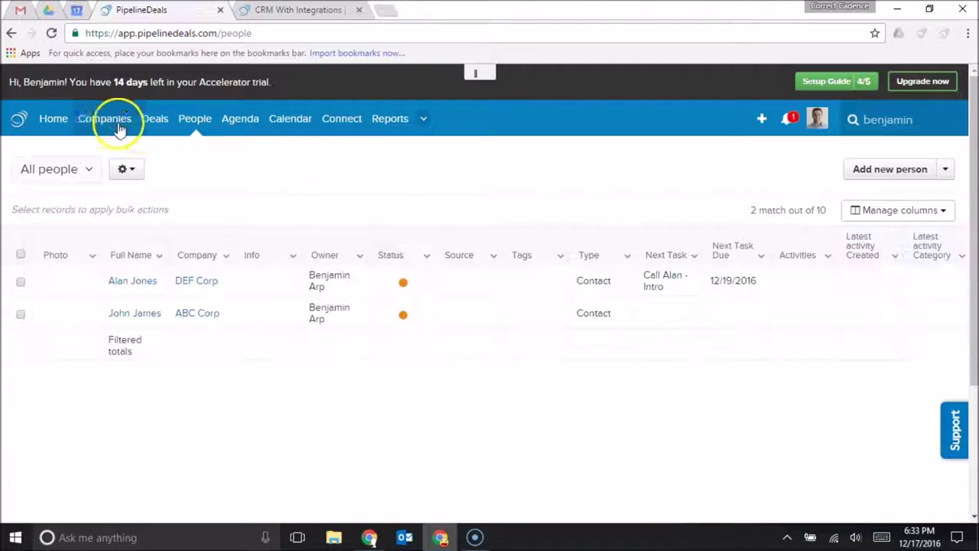
pyautogui.click(193, 124)
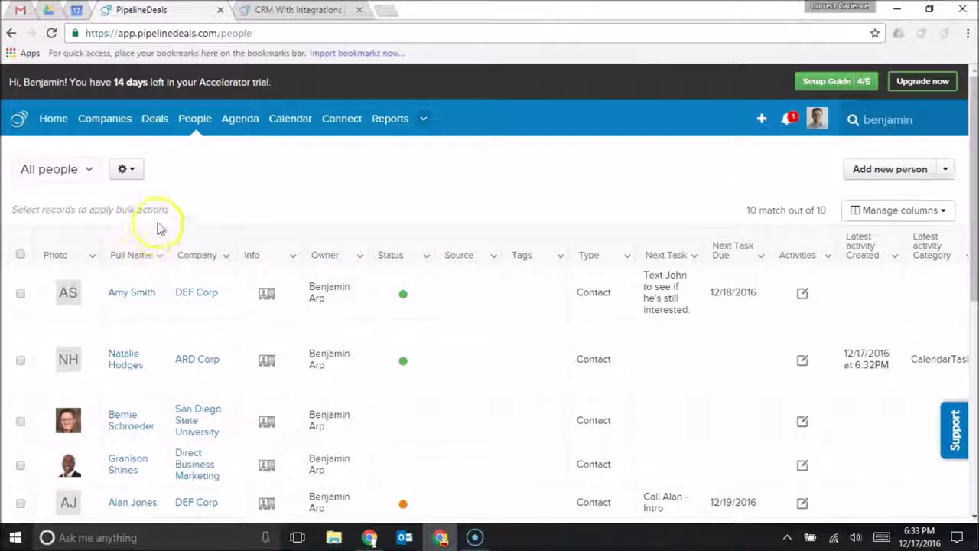
pyautogui.scroll(-1, 156, 226)
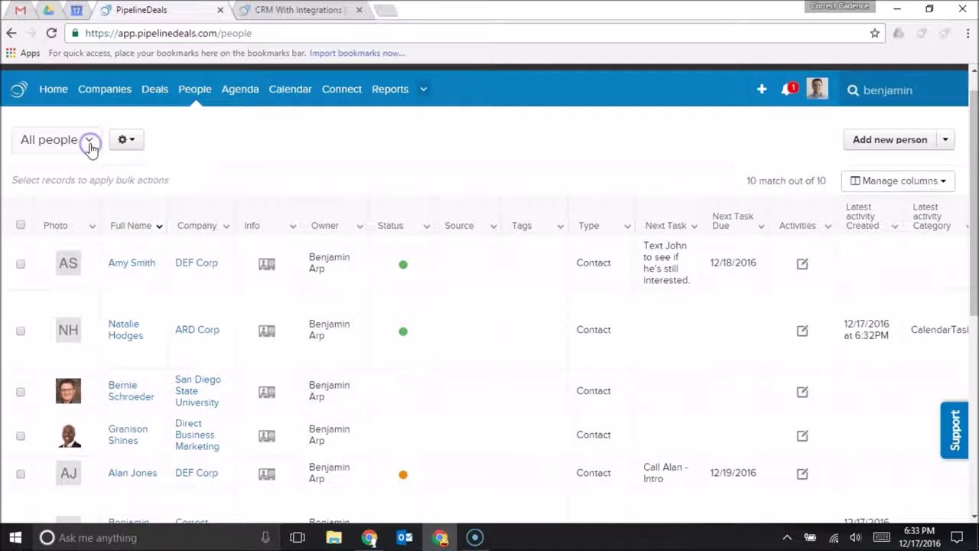
pyautogui.scroll(-1, 90, 149)
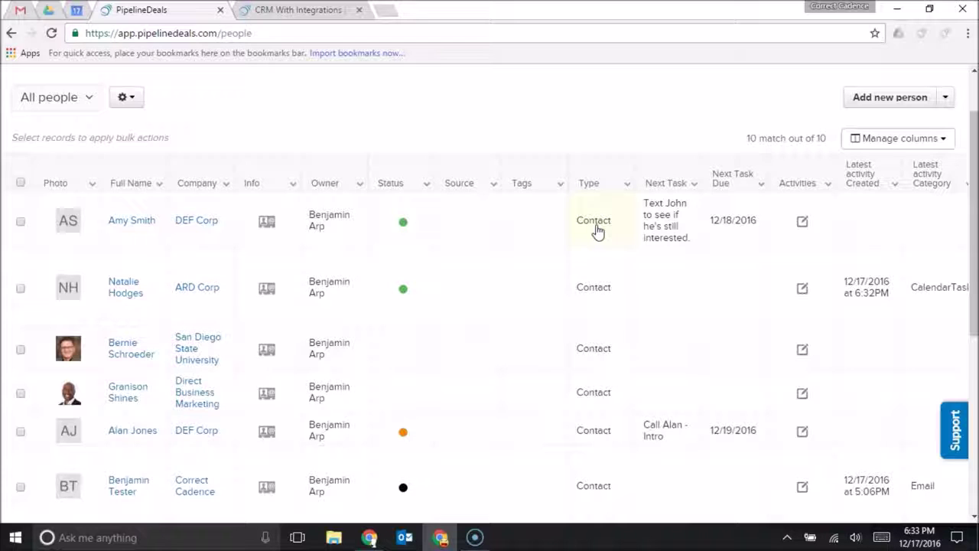
pyautogui.click(357, 349)
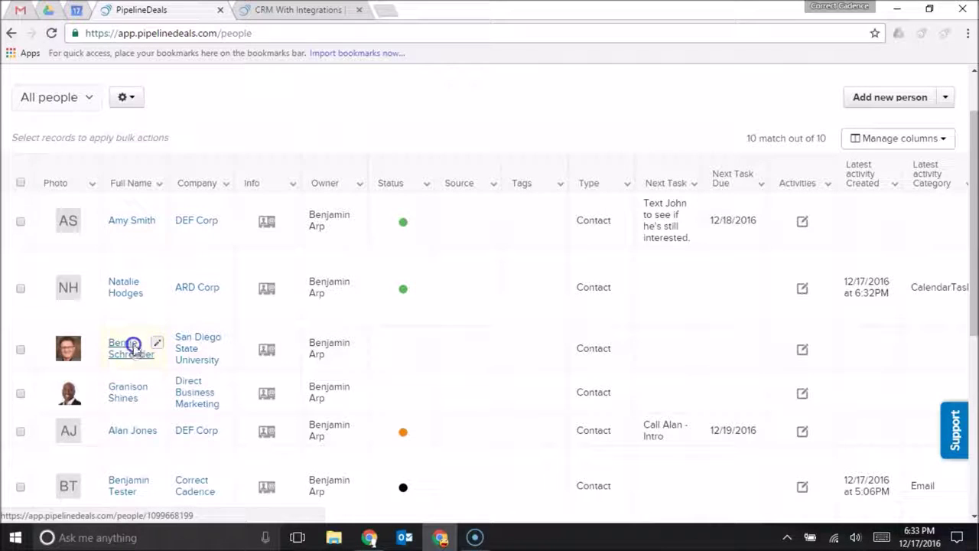
pyautogui.click(132, 346)
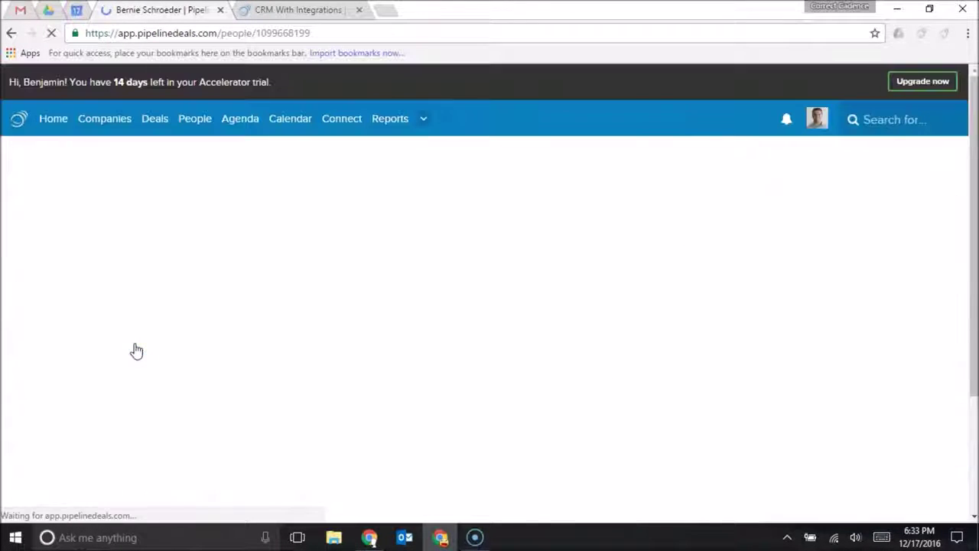
# - Scroll through the San Diego State University contact's details, contact info, deals and activities, and expand the new activity box
pyautogui.click(370, 278)
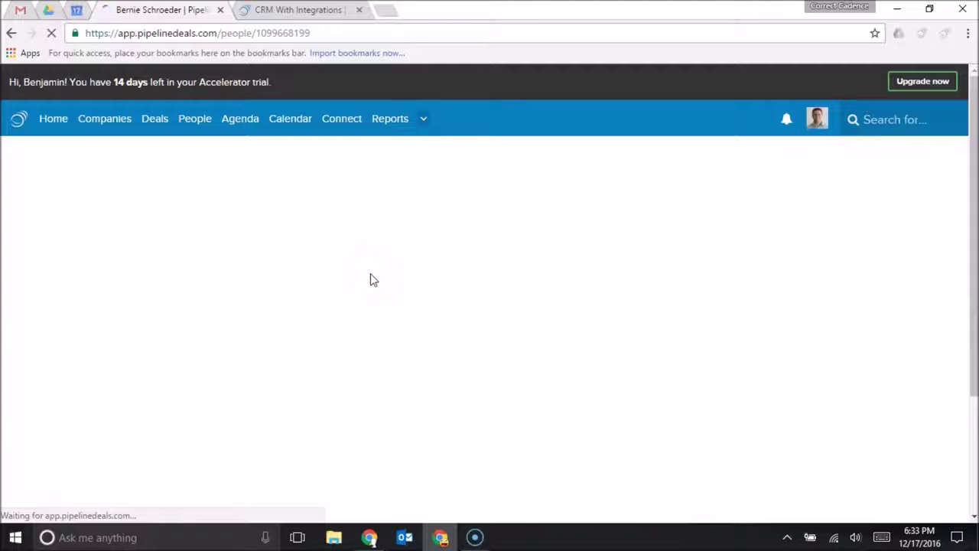
pyautogui.click(368, 264)
pyautogui.scroll(-2, 378, 264)
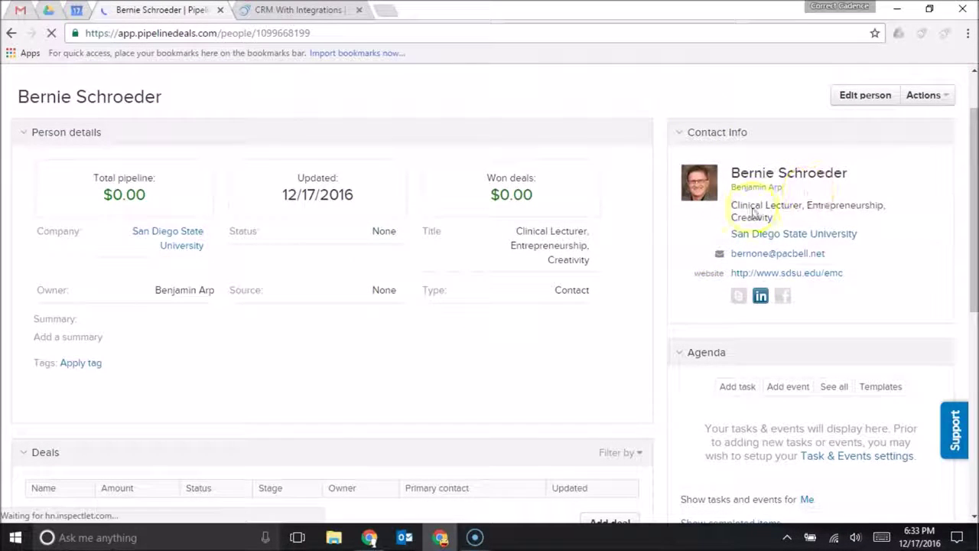
pyautogui.scroll(-1, 749, 203)
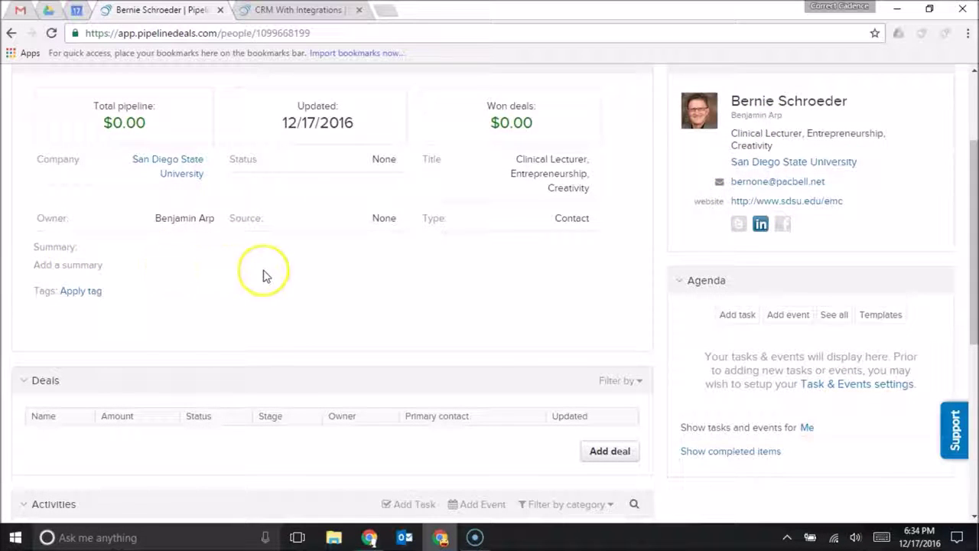
pyautogui.scroll(-1, 248, 275)
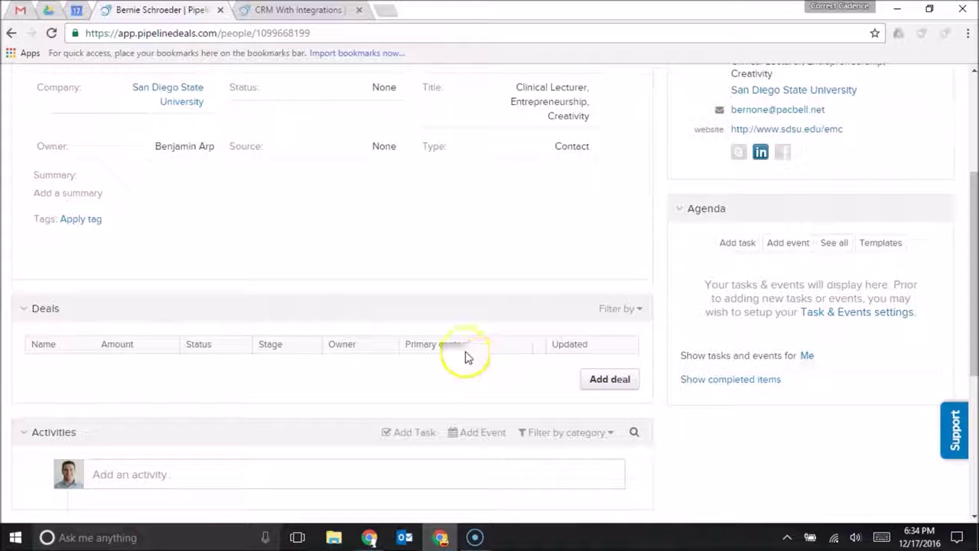
pyautogui.scroll(-2, 435, 364)
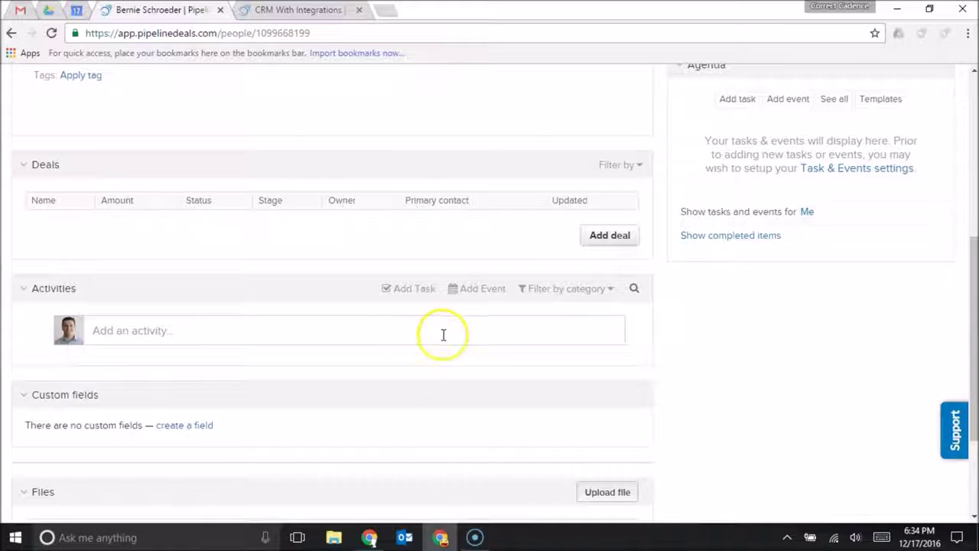
pyautogui.click(441, 334)
# - Leave the new activity note empty with Phone Call kept as its activity type
pyautogui.scroll(-2, 352, 337)
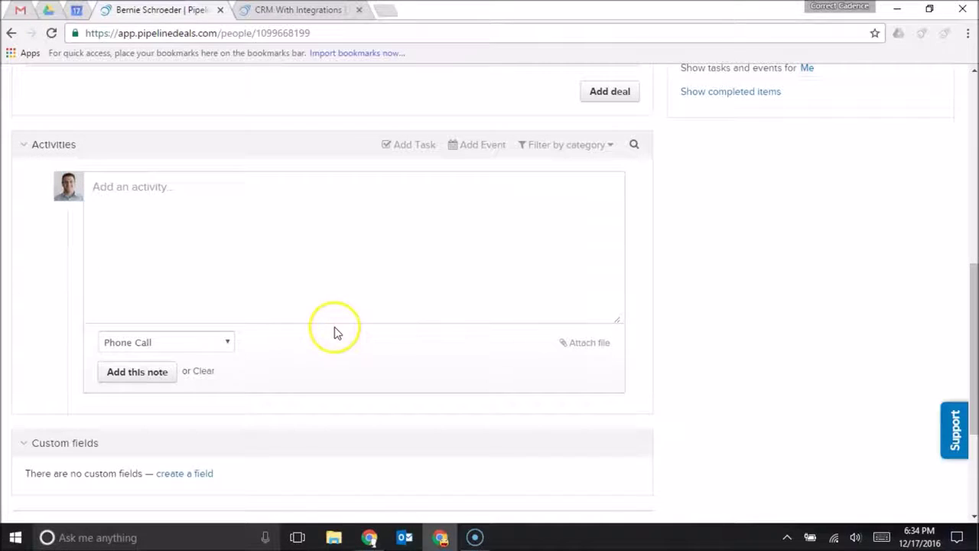
pyautogui.click(186, 339)
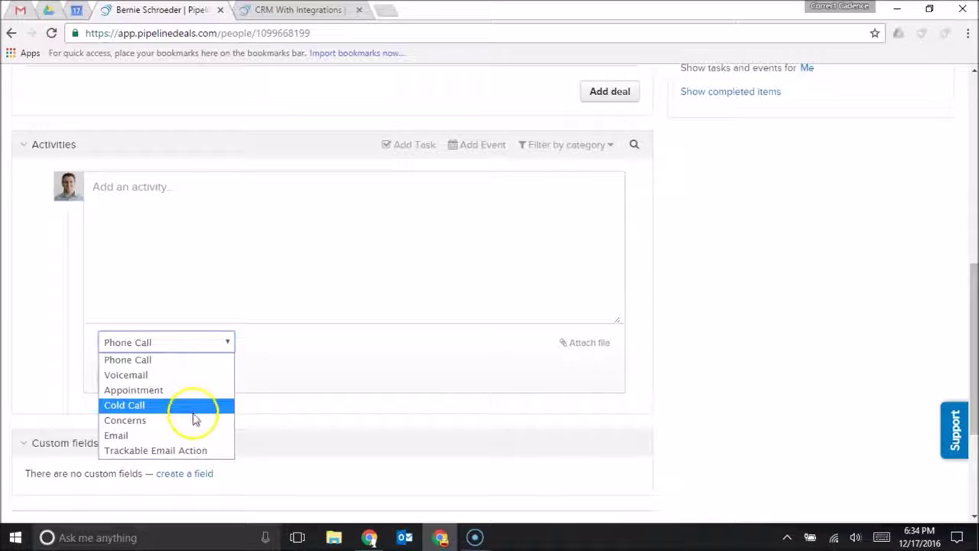
pyautogui.click(273, 281)
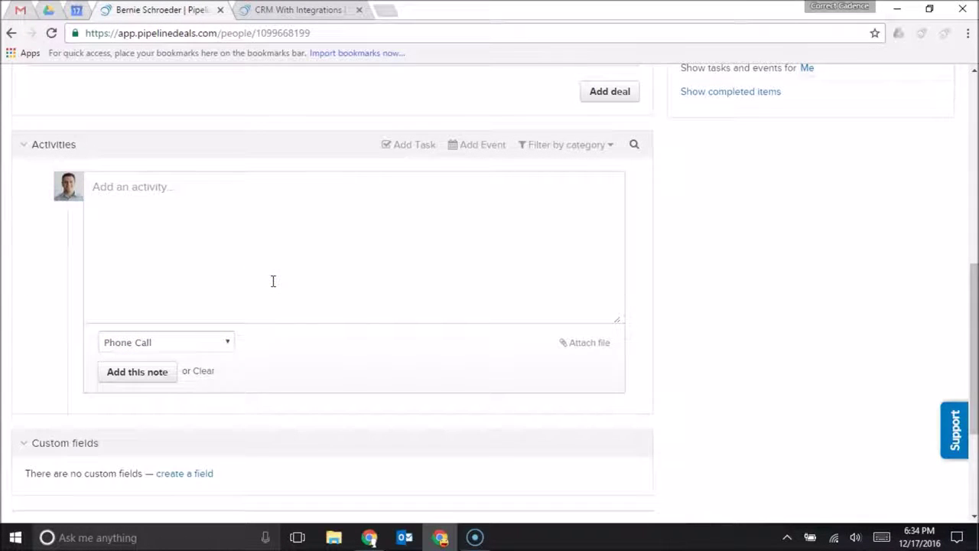
pyautogui.click(57, 285)
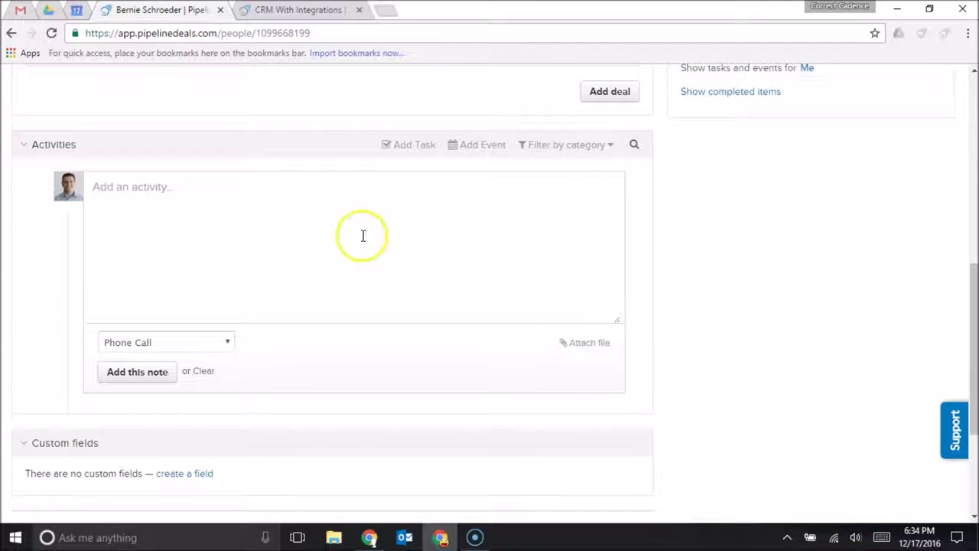
pyautogui.scroll(4, 258, 436)
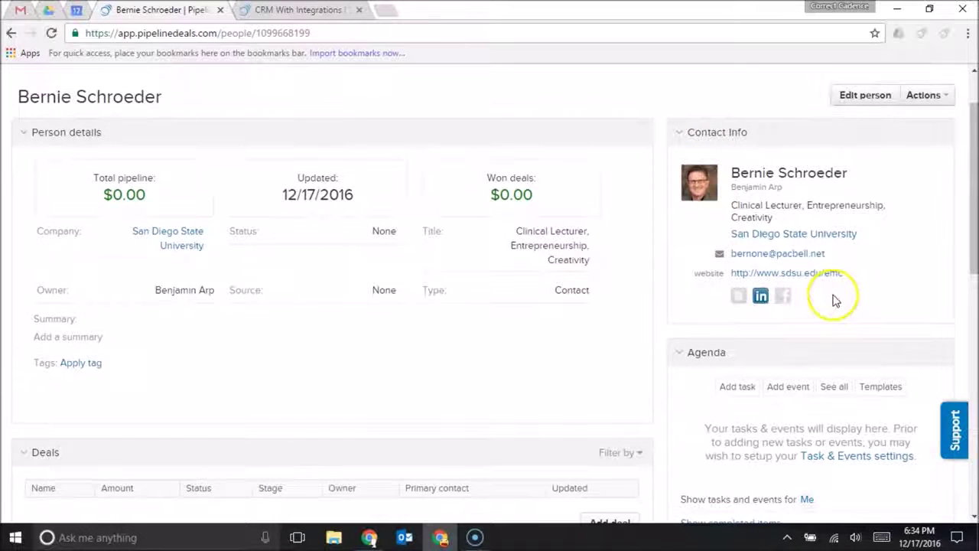
# - Open the Support help panel on the contact page, then return to the Home dashboard's My Pipeline
pyautogui.scroll(-1, 835, 300)
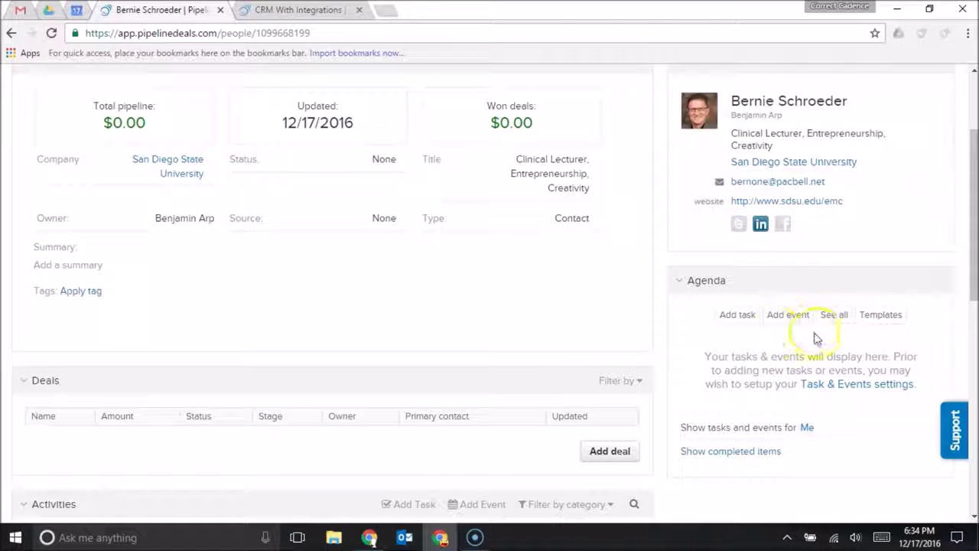
pyautogui.scroll(2, 421, 330)
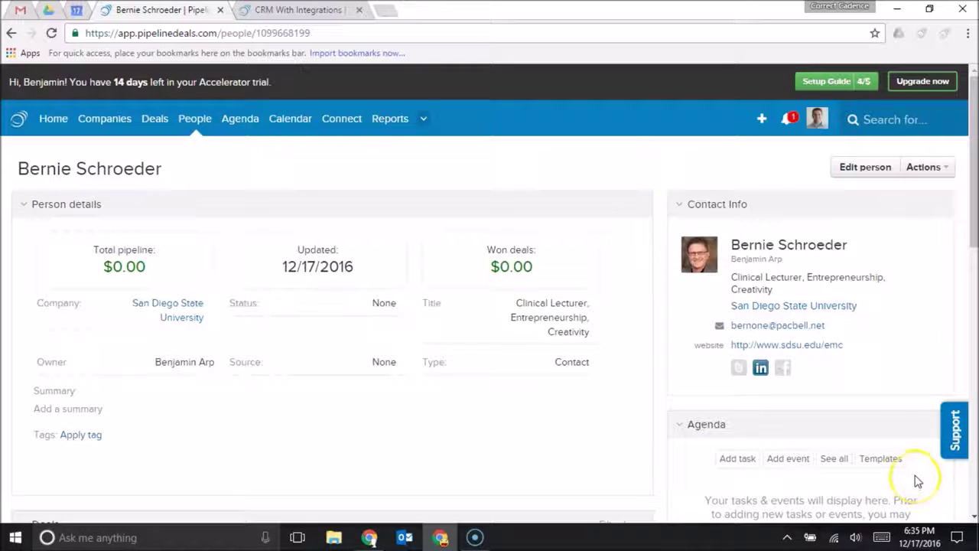
pyautogui.click(954, 431)
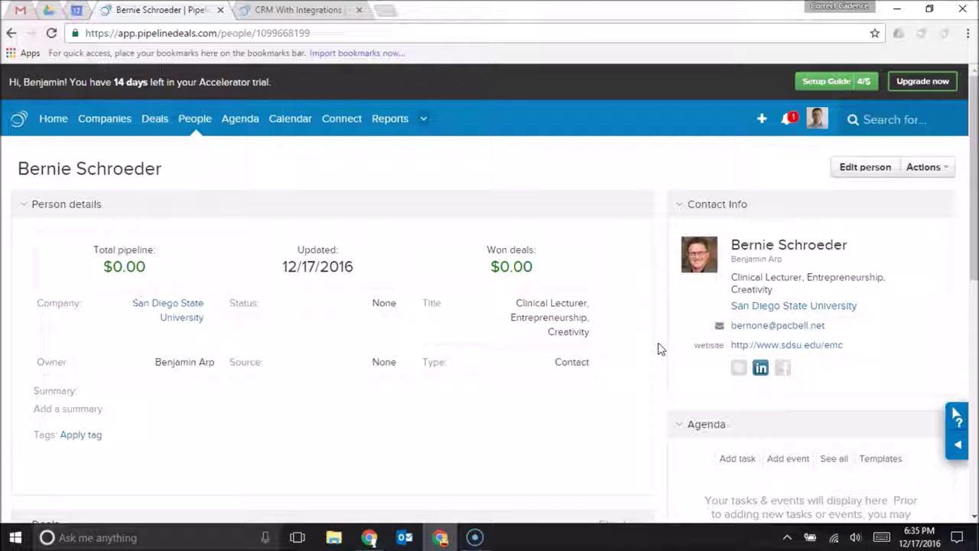
pyautogui.click(52, 119)
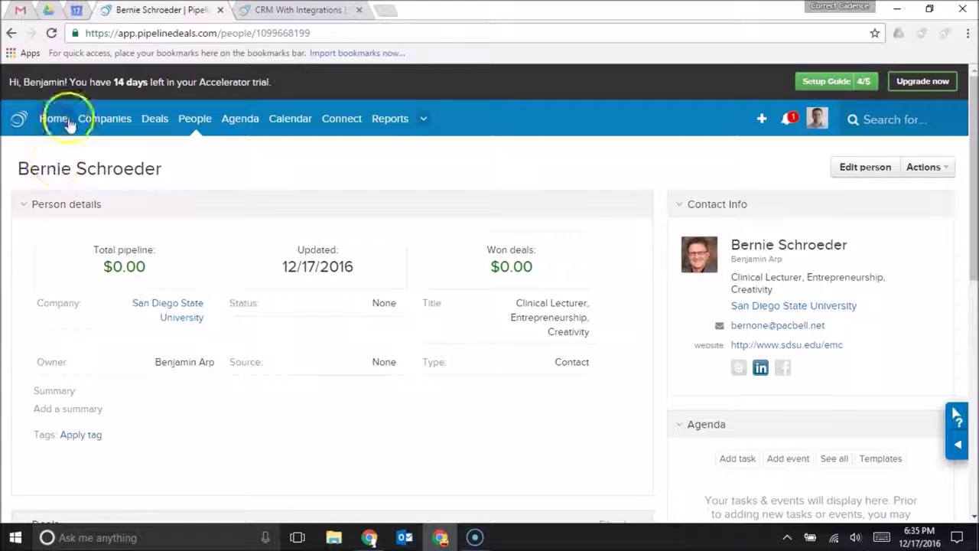